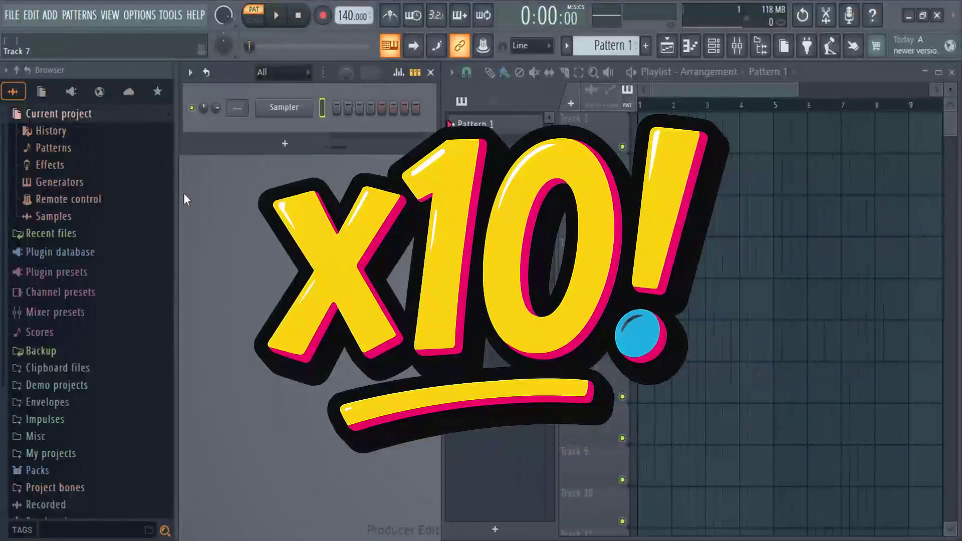
pyautogui.scroll(-3, 126, 242)
pyautogui.scroll(3, 126, 242)
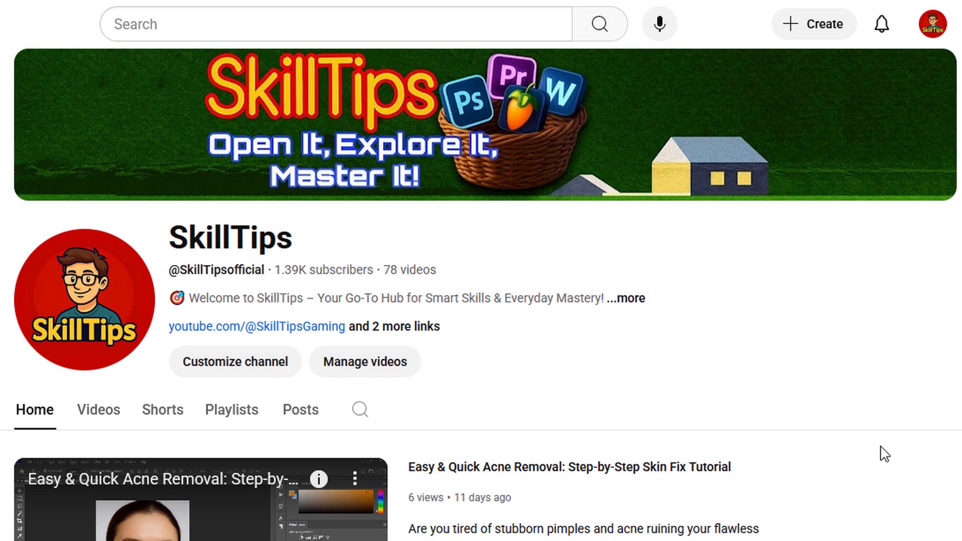
pyautogui.scroll(-15, 884, 450)
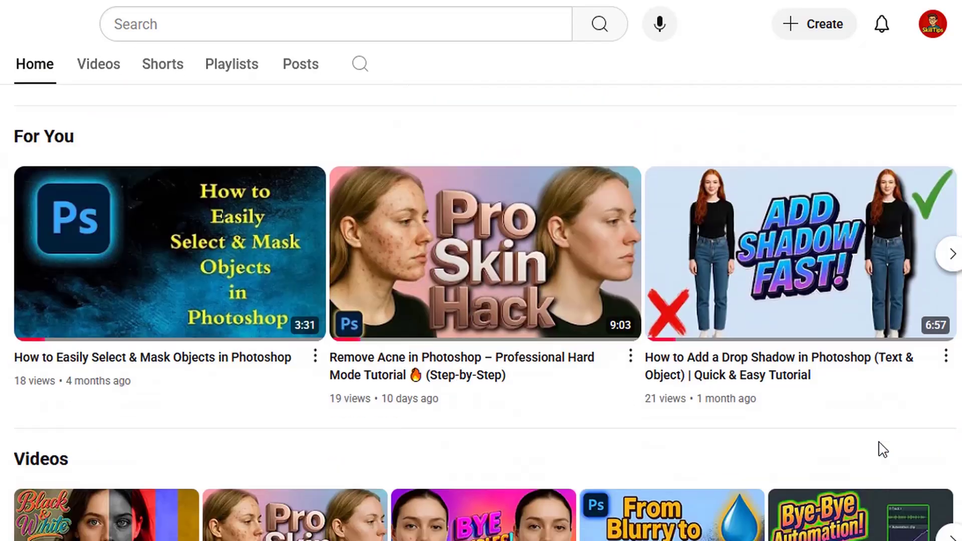
pyautogui.scroll(-15, 883, 449)
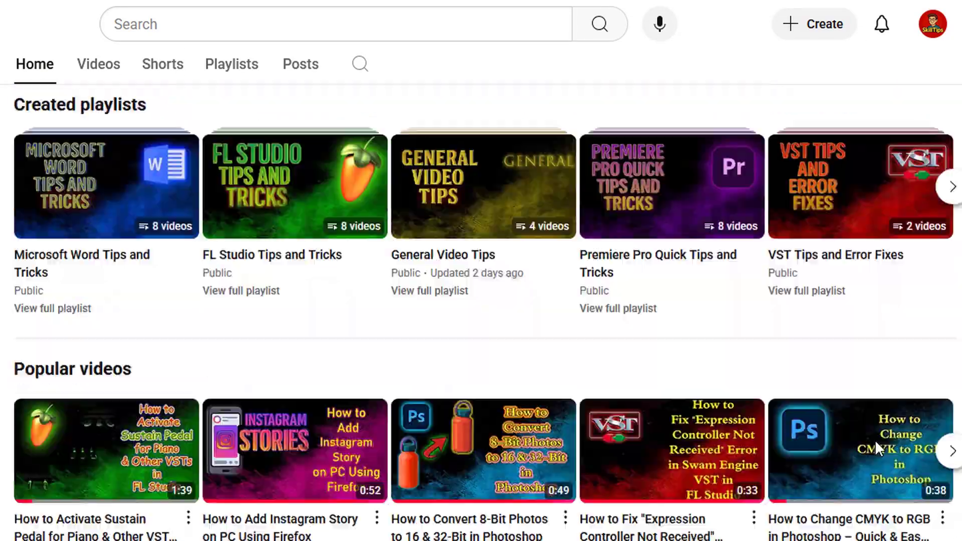
pyautogui.scroll(-1, 877, 442)
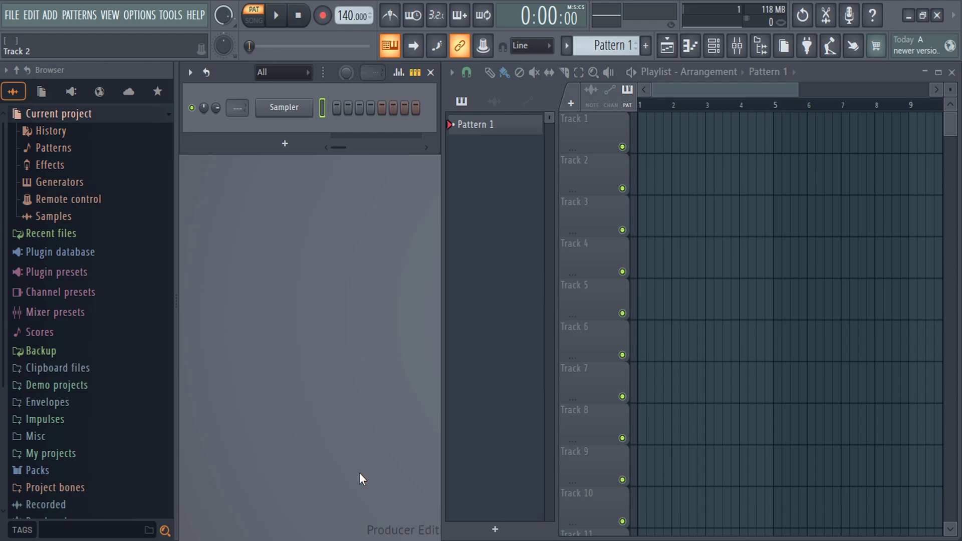
# - Switch to File Explorer, open the best loops folder on New Volume (H:) and look over its kicks, snare, hat and loops subfolders
pyautogui.click(359, 540)
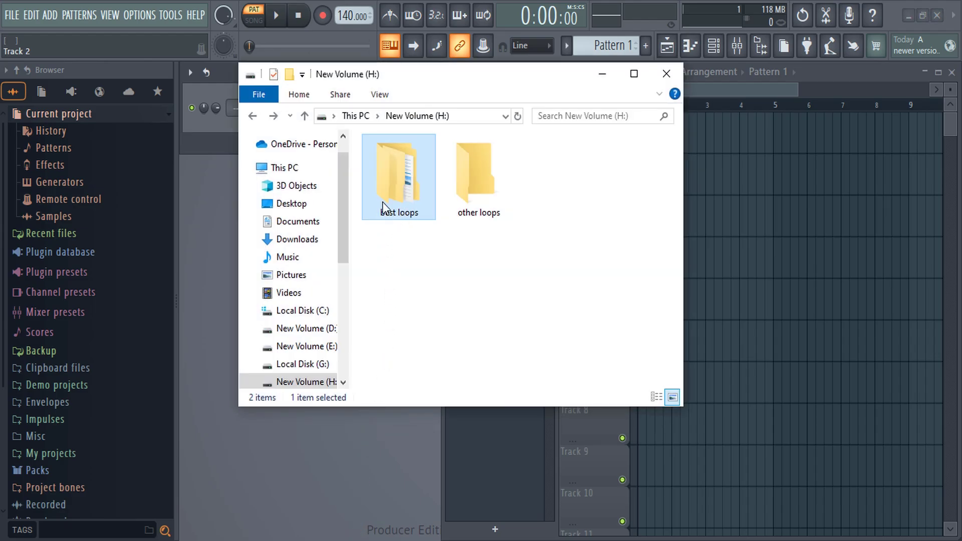
pyautogui.doubleClick(394, 188)
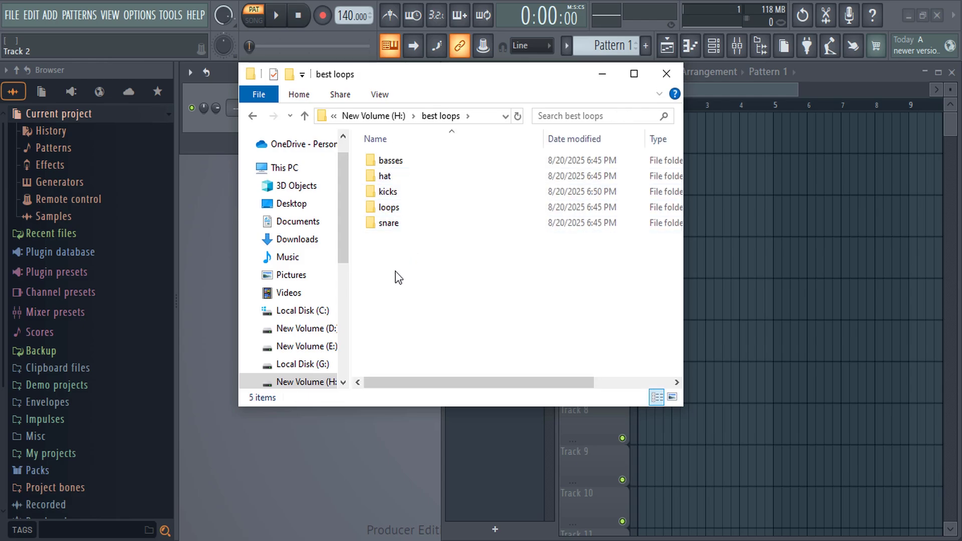
pyautogui.click(387, 192)
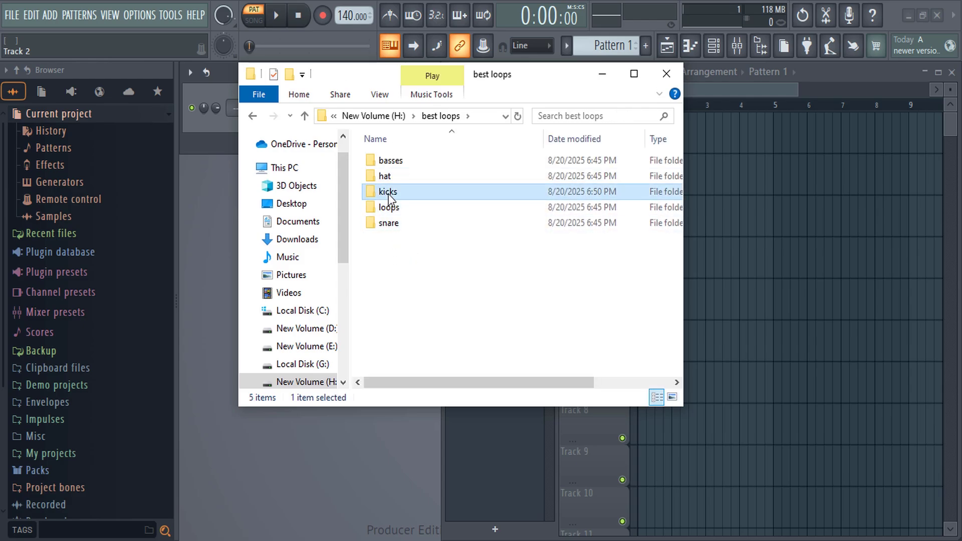
pyautogui.click(391, 223)
pyautogui.click(387, 175)
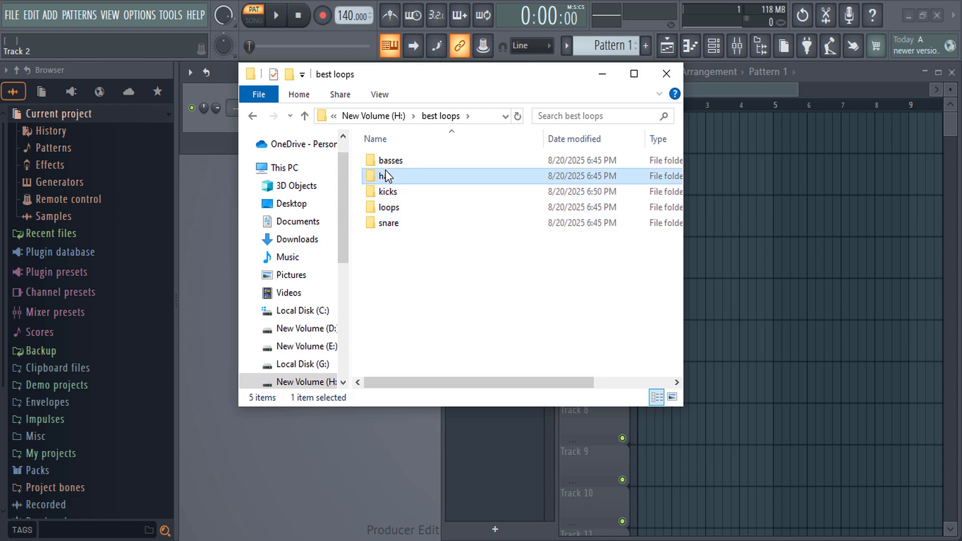
pyautogui.click(412, 244)
pyautogui.click(389, 207)
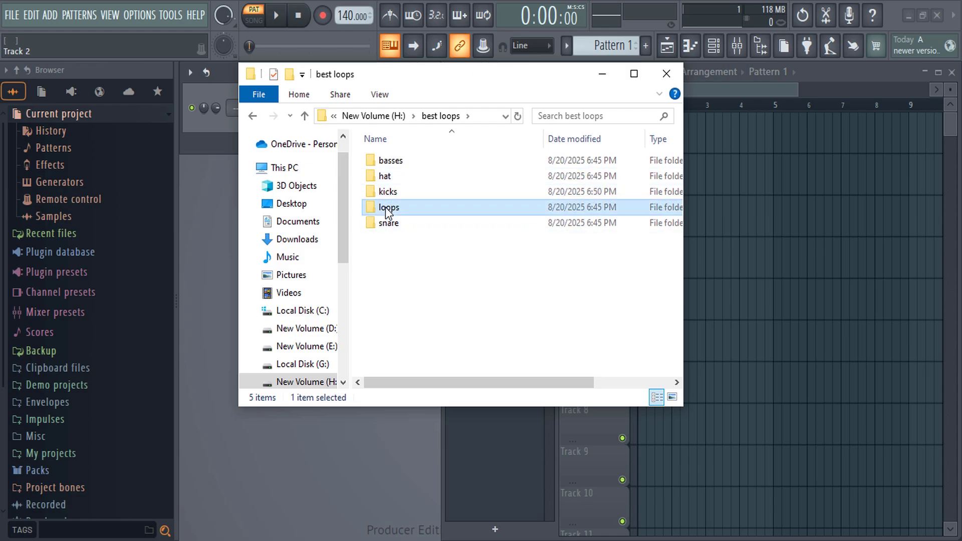
pyautogui.click(427, 251)
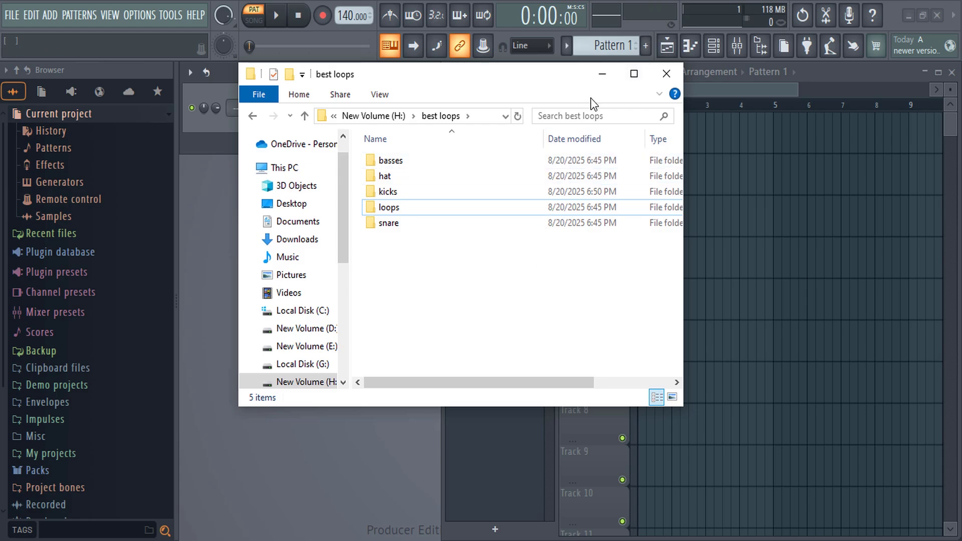
# - Go back to the root of New Volume (H:) and minimize the File Explorer window
pyautogui.hotkey('alt', 'Left')
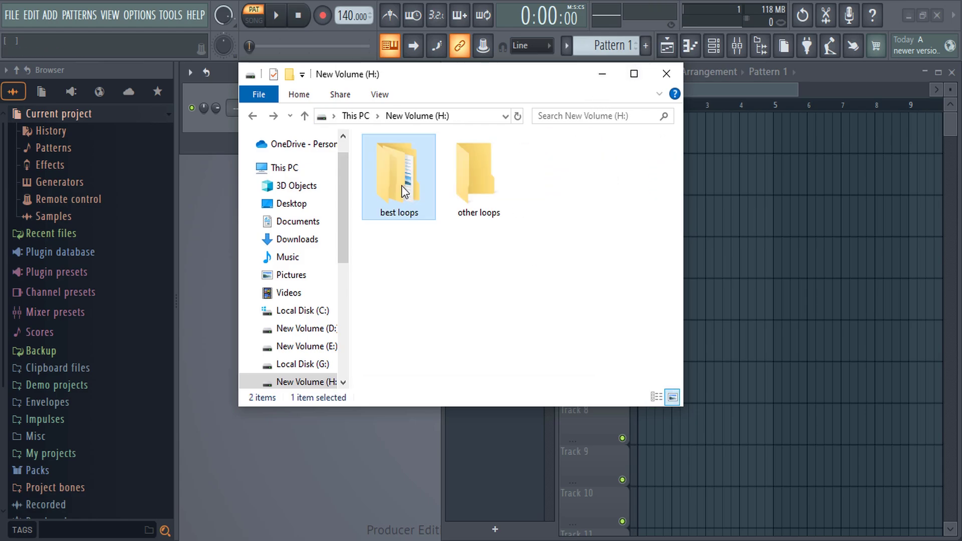
pyautogui.click(589, 221)
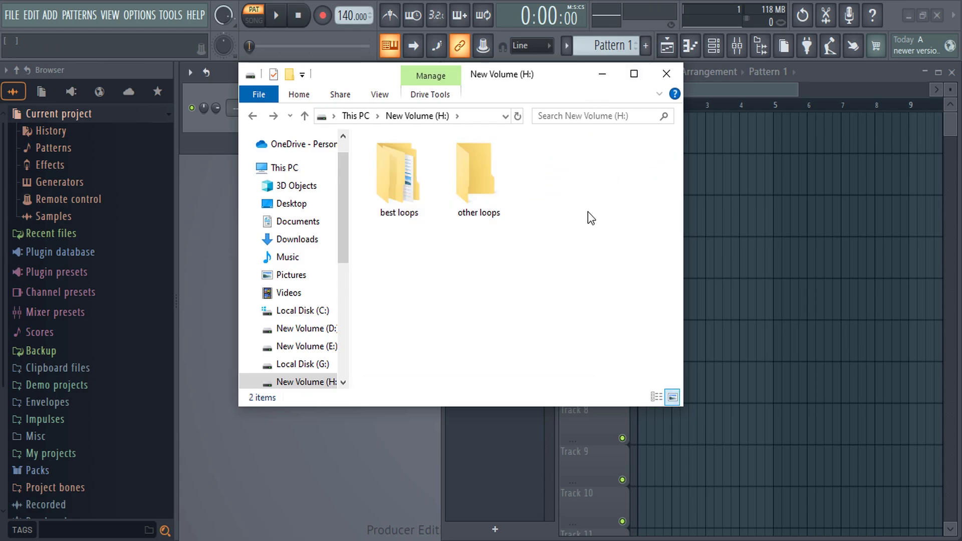
pyautogui.click(601, 78)
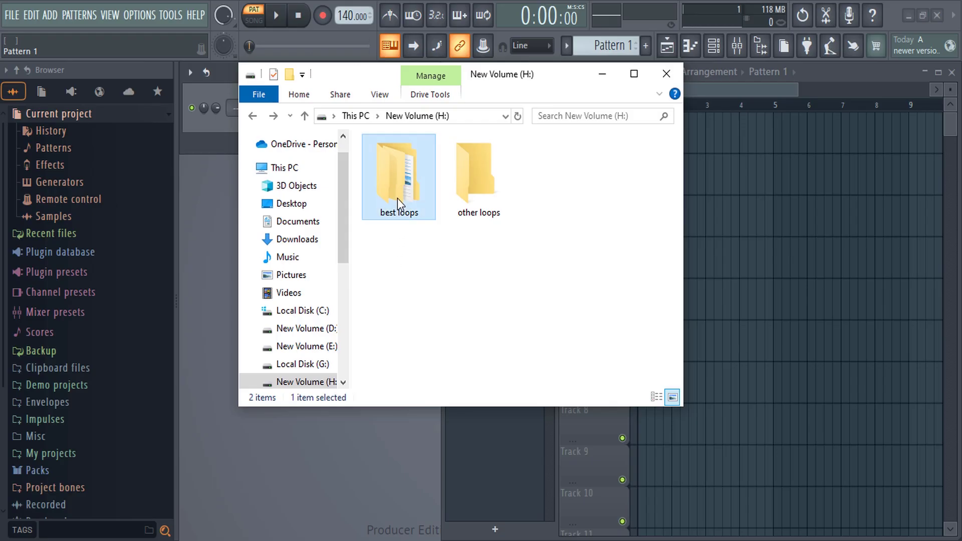
# - Open the kicks folder inside best loops and audition kick 1 to kick 4, closing the media player and minimizing File Explorer when done
pyautogui.doubleClick(398, 198)
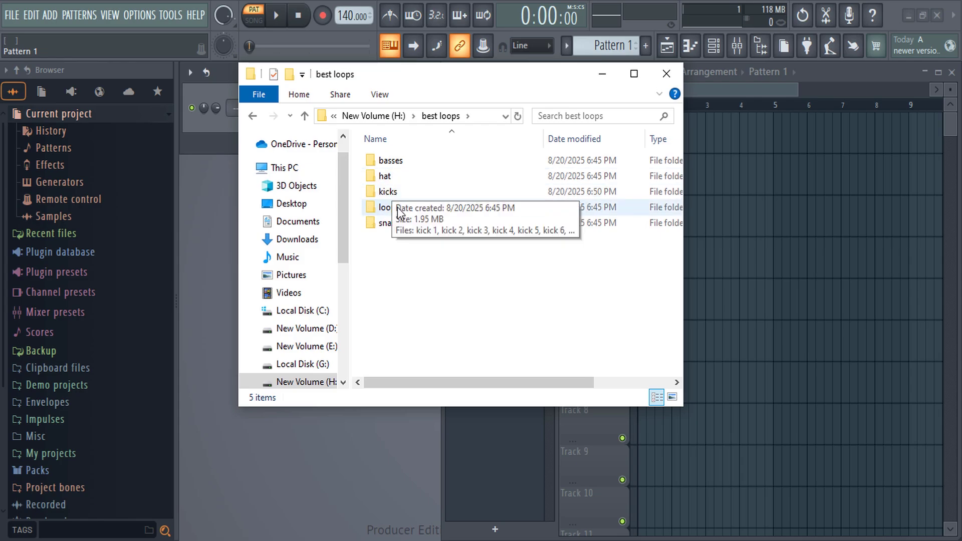
pyautogui.doubleClick(390, 194)
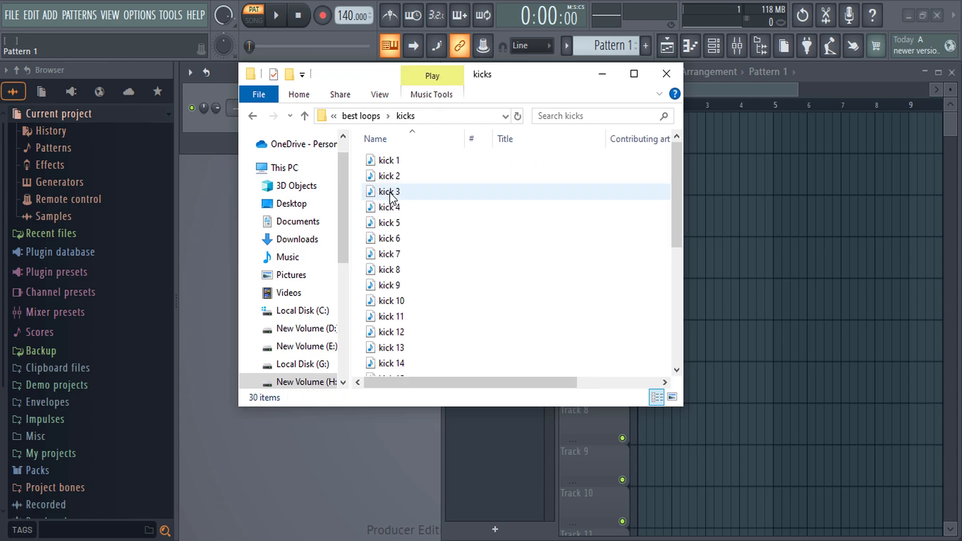
pyautogui.doubleClick(392, 162)
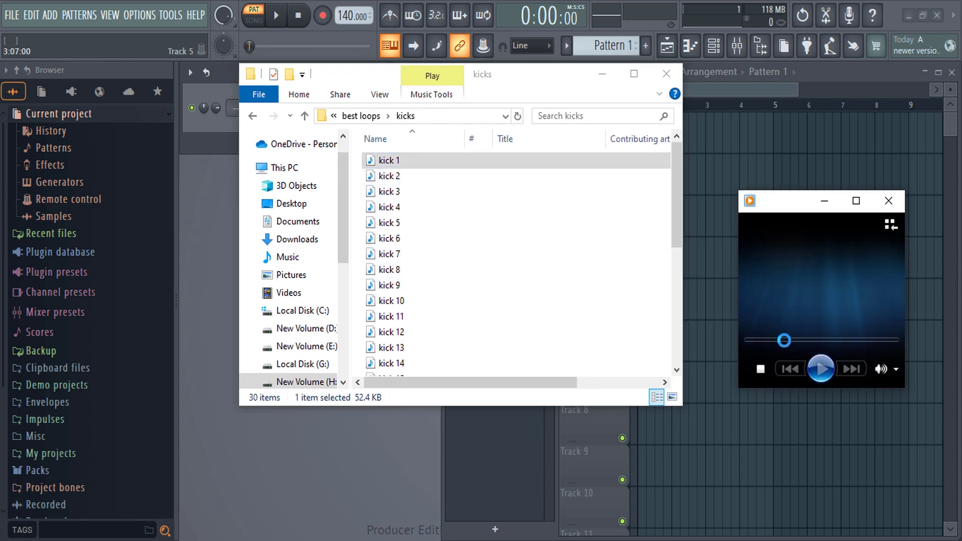
pyautogui.doubleClick(394, 177)
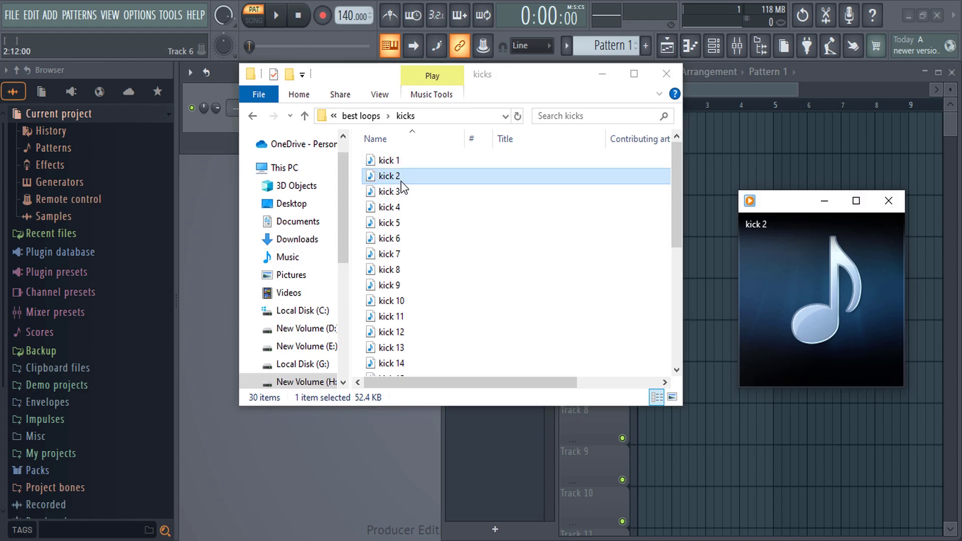
pyautogui.doubleClick(393, 193)
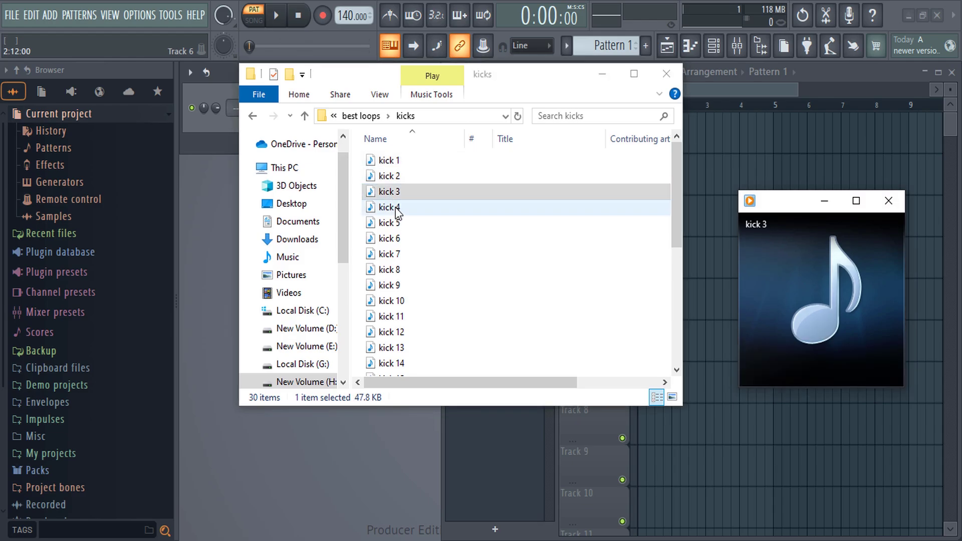
pyautogui.click(396, 210)
pyautogui.doubleClick(396, 211)
pyautogui.scroll(-6, 401, 243)
pyautogui.scroll(6, 419, 249)
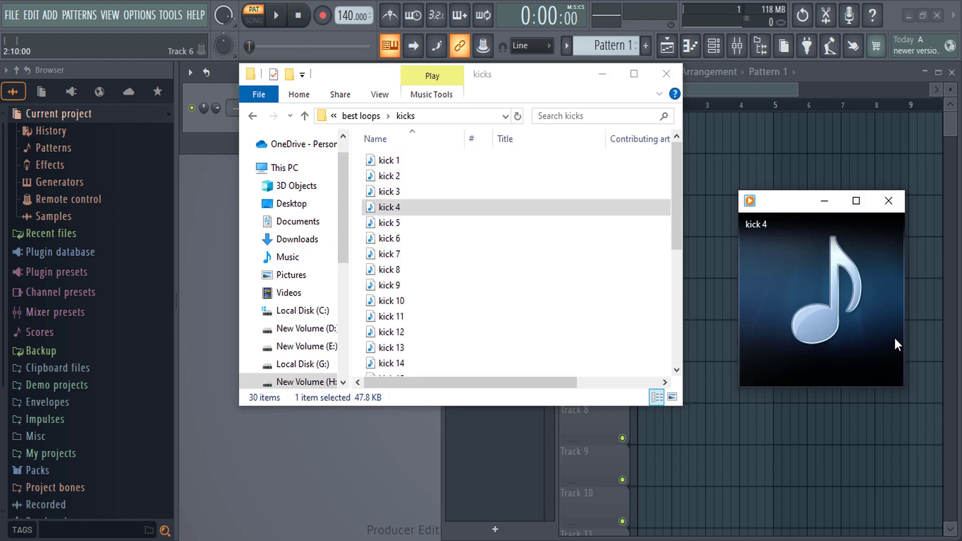
pyautogui.click(889, 201)
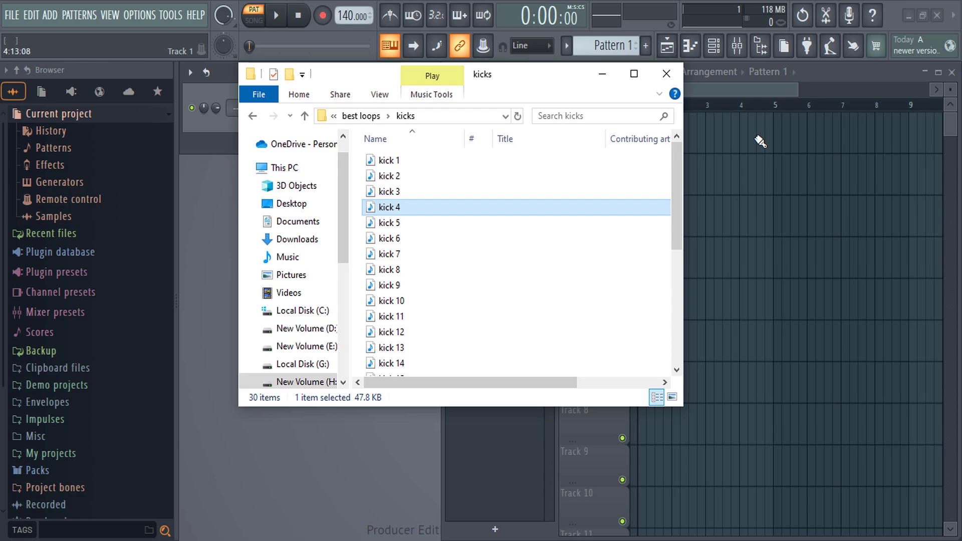
pyautogui.click(602, 75)
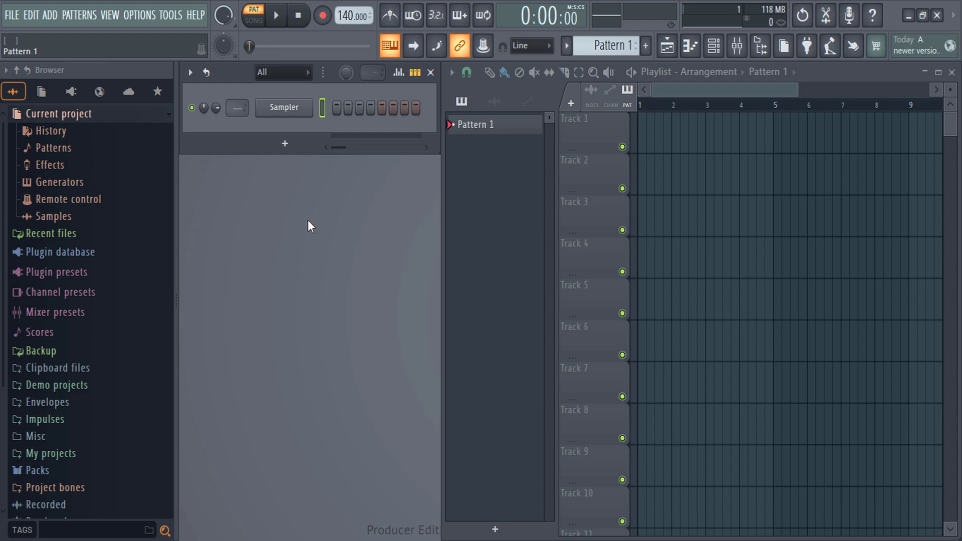
# - Open the File settings and look over the browser extra search folders list
pyautogui.click(146, 16)
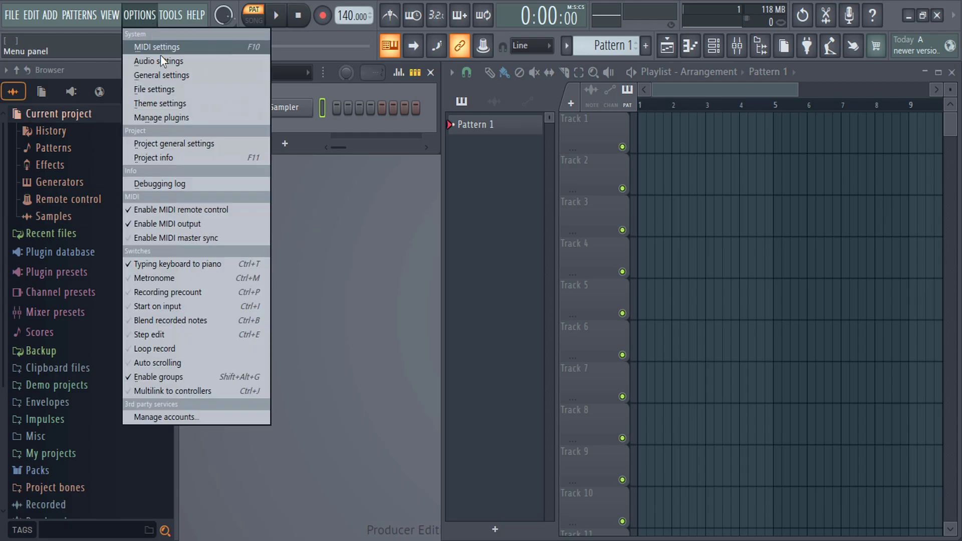
pyautogui.click(160, 90)
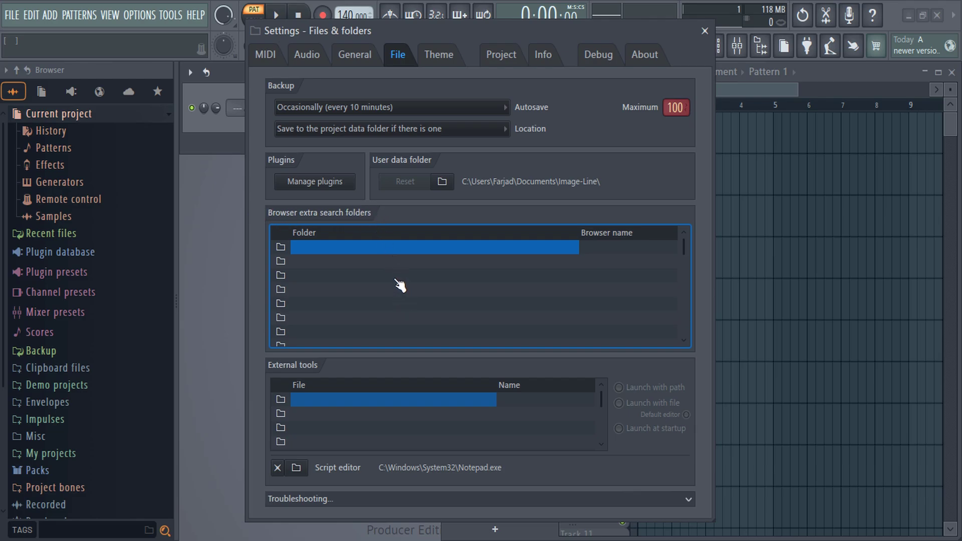
pyautogui.scroll(-7, 401, 283)
pyautogui.scroll(7, 402, 282)
# - Add the best loops folder from New Volume (H:) as the first browser extra search folder and close the settings
pyautogui.click(281, 248)
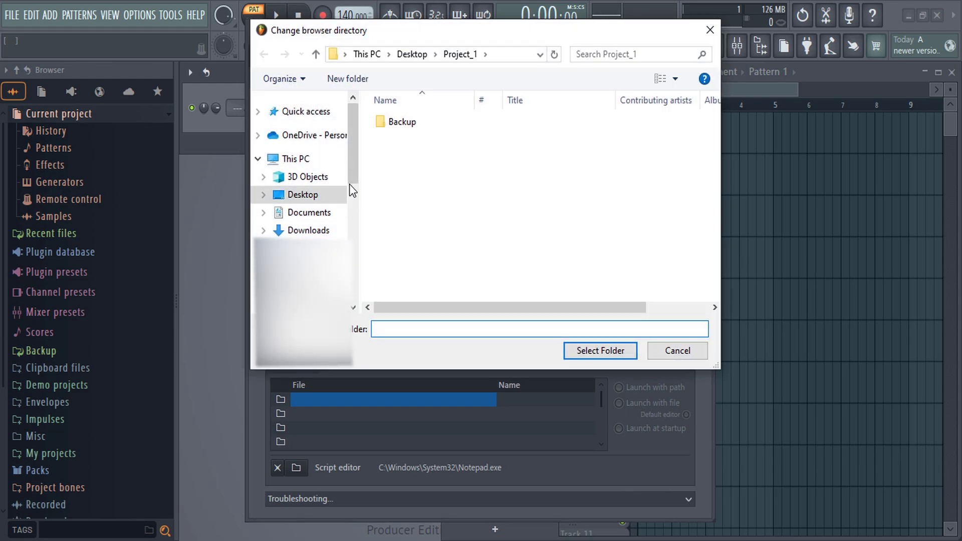
pyautogui.moveTo(353, 171); pyautogui.dragTo(360, 226)
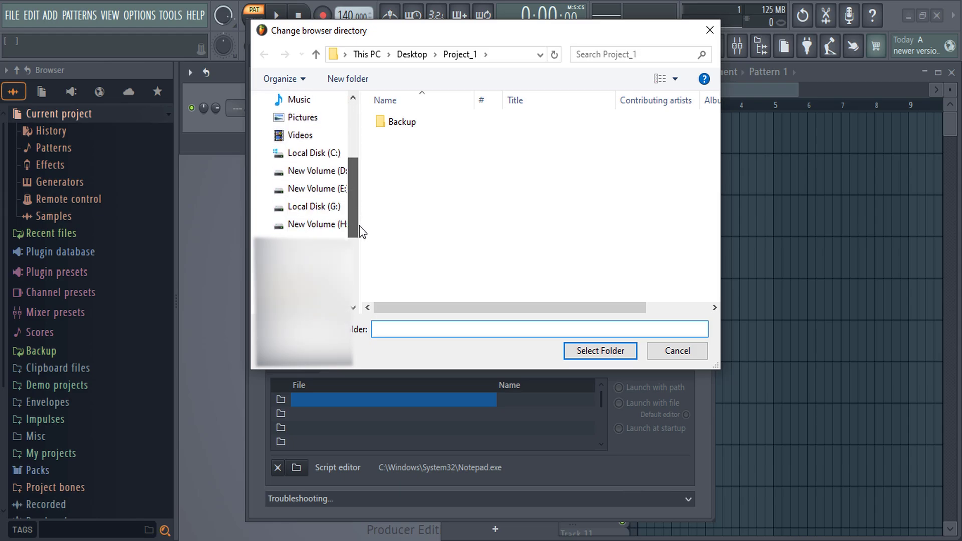
pyautogui.click(331, 226)
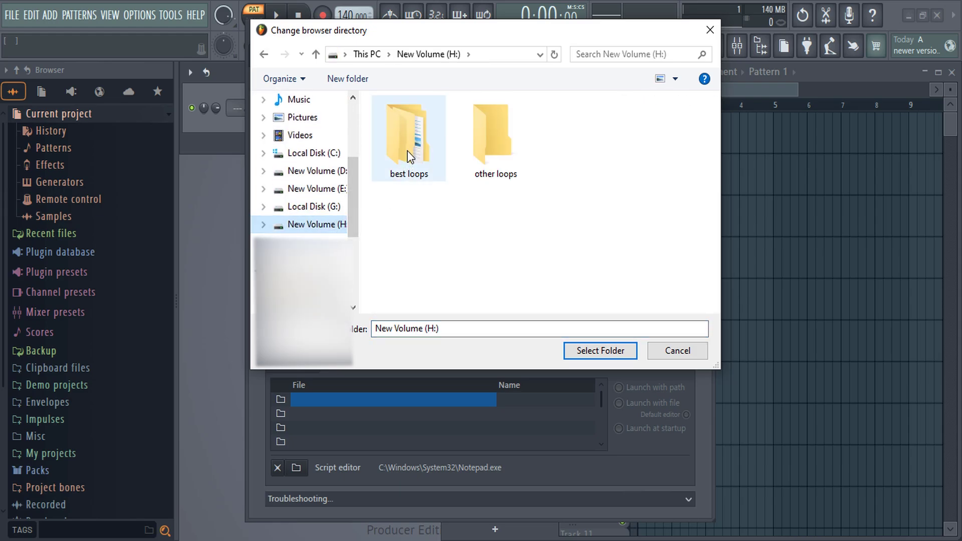
pyautogui.click(408, 153)
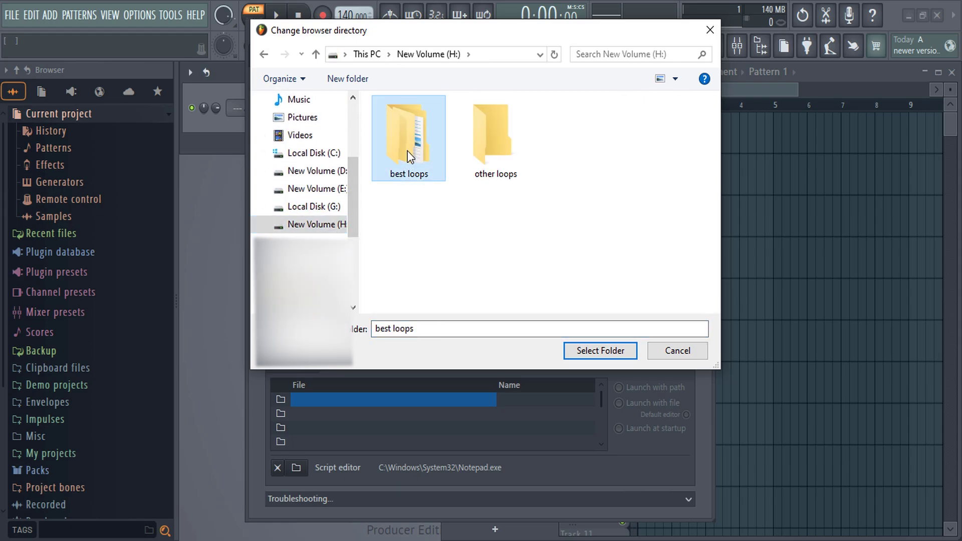
pyautogui.doubleClick(407, 152)
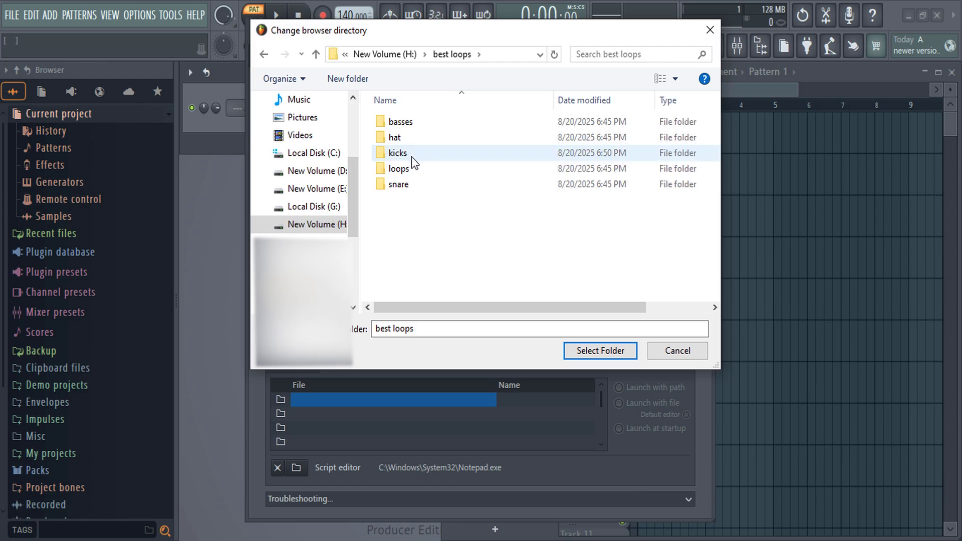
pyautogui.hotkey('alt', 'Left')
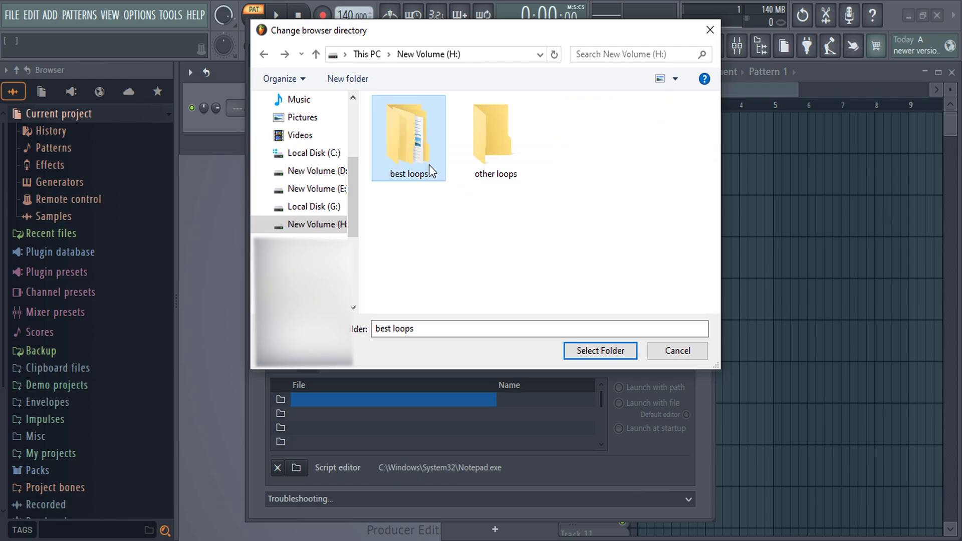
pyautogui.click(598, 356)
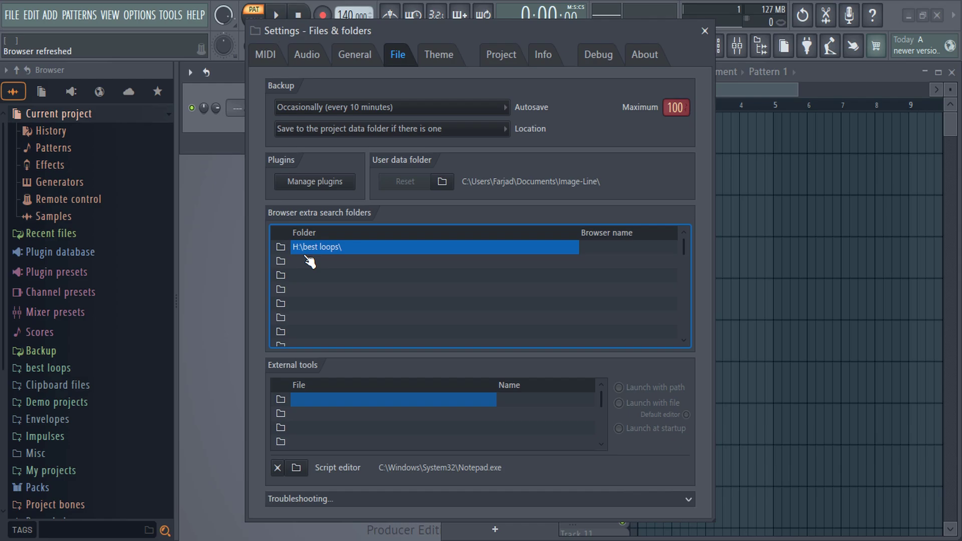
pyautogui.click(705, 31)
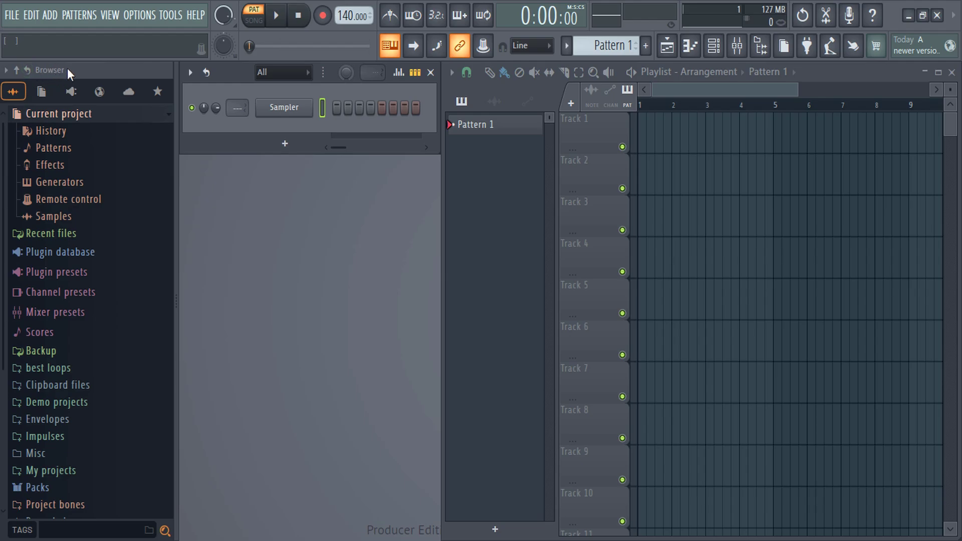
# - Expand the newly added best loops folder in the browser and list the samples in its kicks subfolder
pyautogui.scroll(-3, 103, 327)
pyautogui.scroll(3, 119, 326)
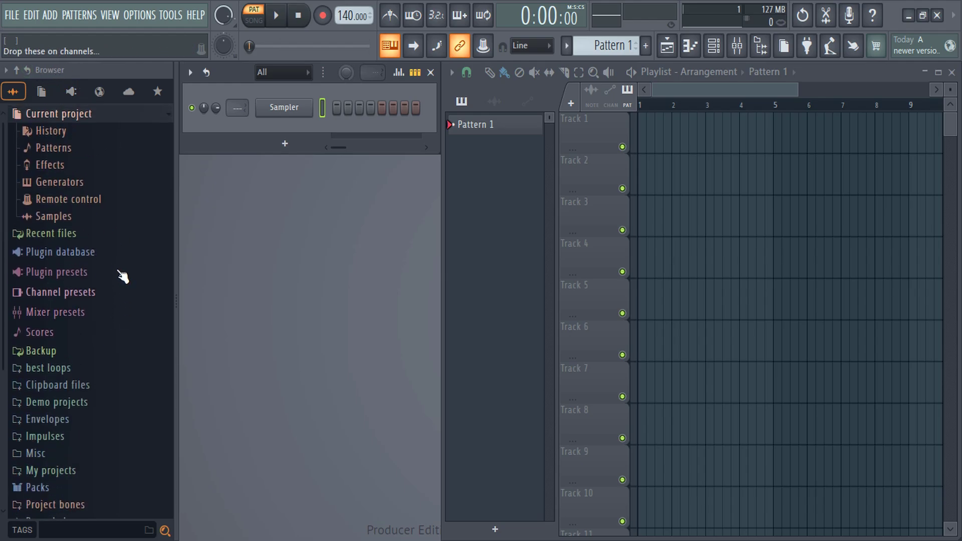
pyautogui.scroll(-3, 123, 277)
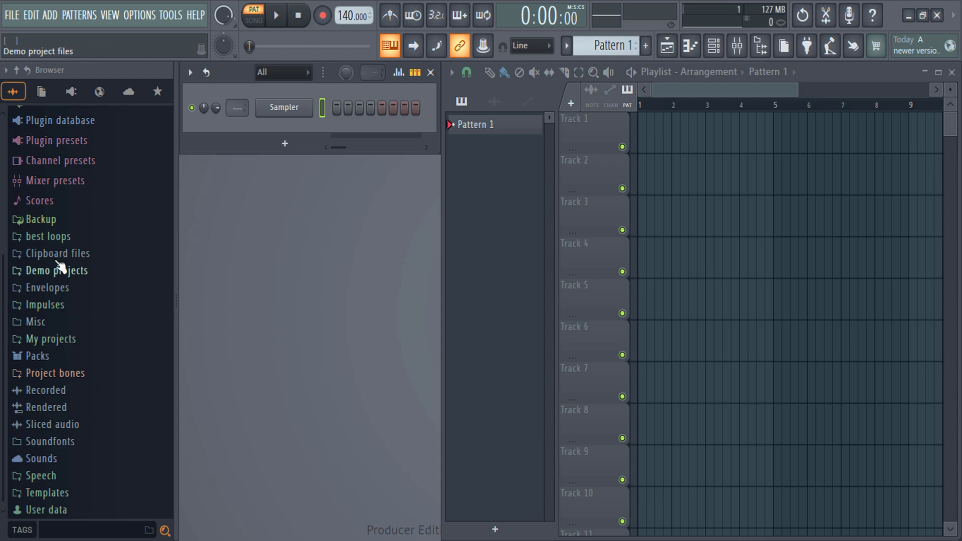
pyautogui.click(53, 239)
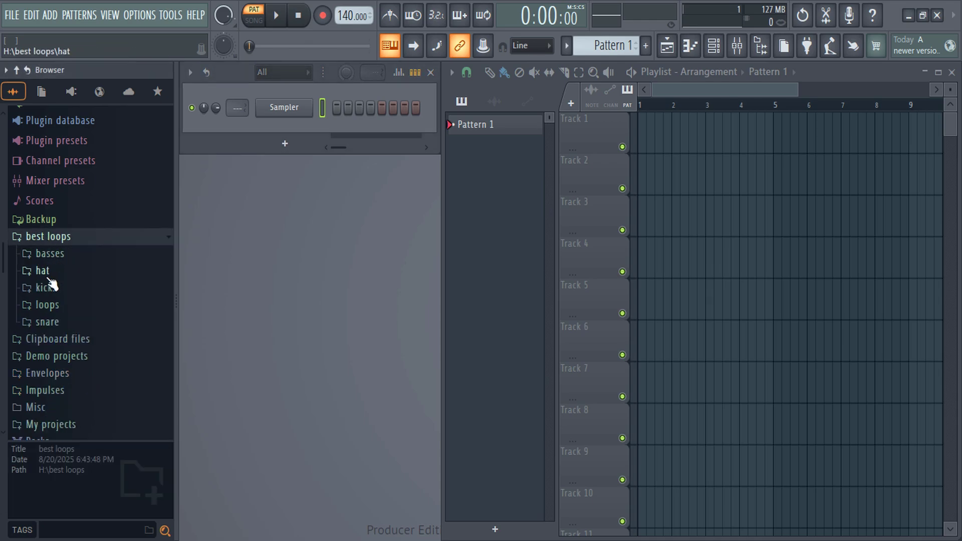
pyautogui.scroll(-3, 45, 289)
pyautogui.scroll(3, 51, 289)
pyautogui.click(50, 292)
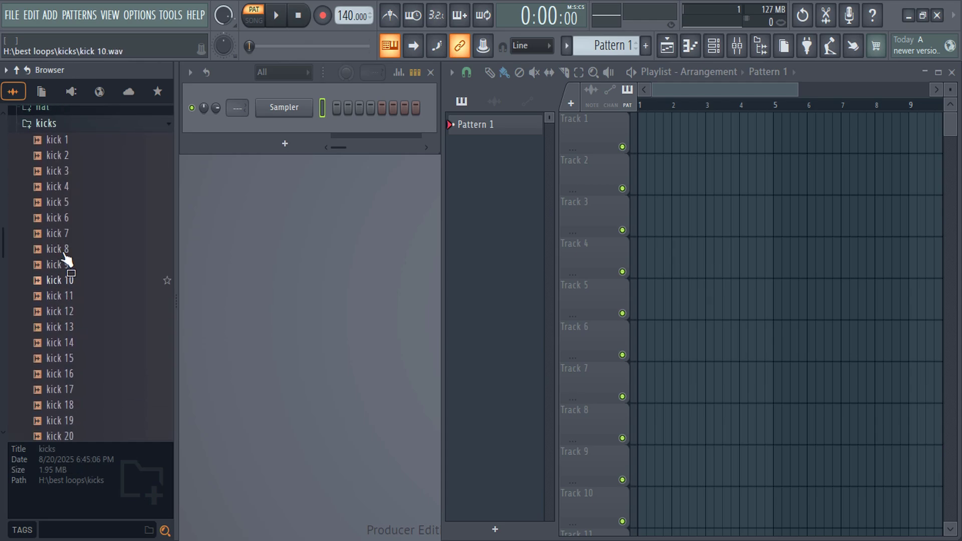
# - Look through the kicks folder's samples in the browser and audition several of them, including kick 1, kick 3 and kick 11
pyautogui.scroll(-3, 65, 238)
pyautogui.scroll(4, 66, 239)
pyautogui.scroll(-9, 68, 246)
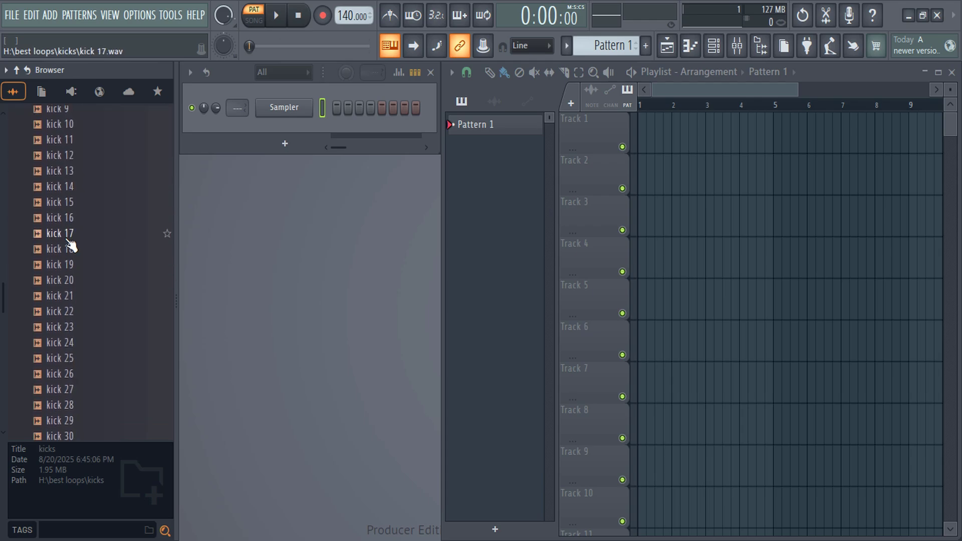
pyautogui.scroll(6, 69, 245)
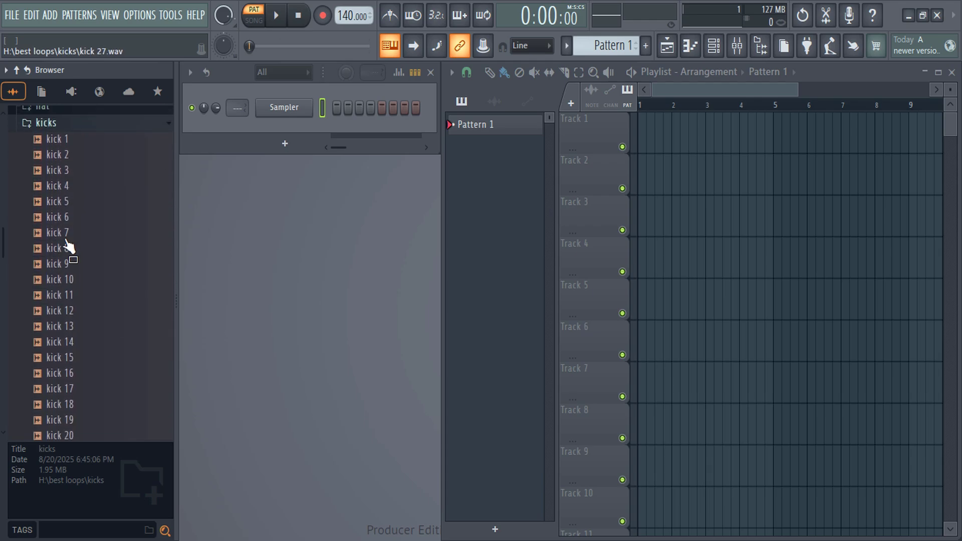
pyautogui.click(63, 142)
pyautogui.click(64, 173)
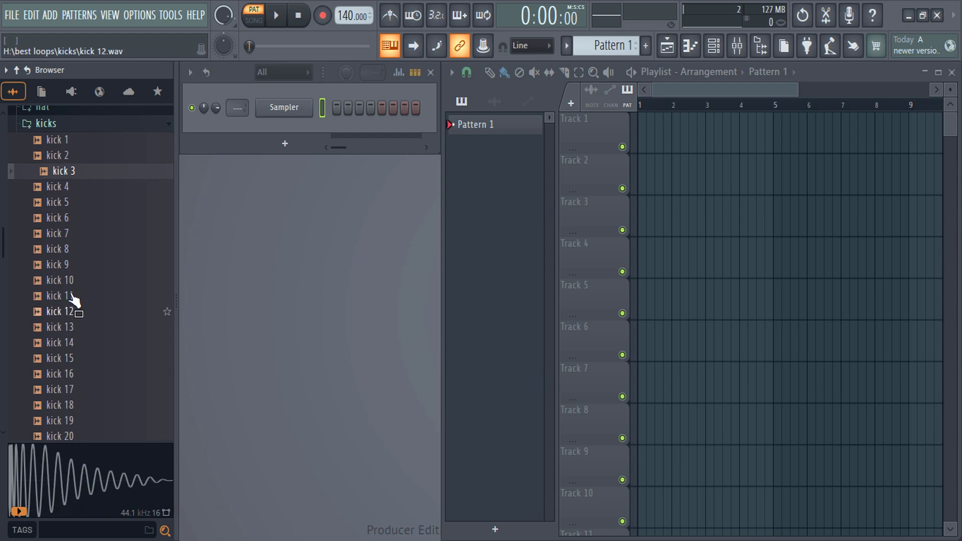
pyautogui.click(69, 235)
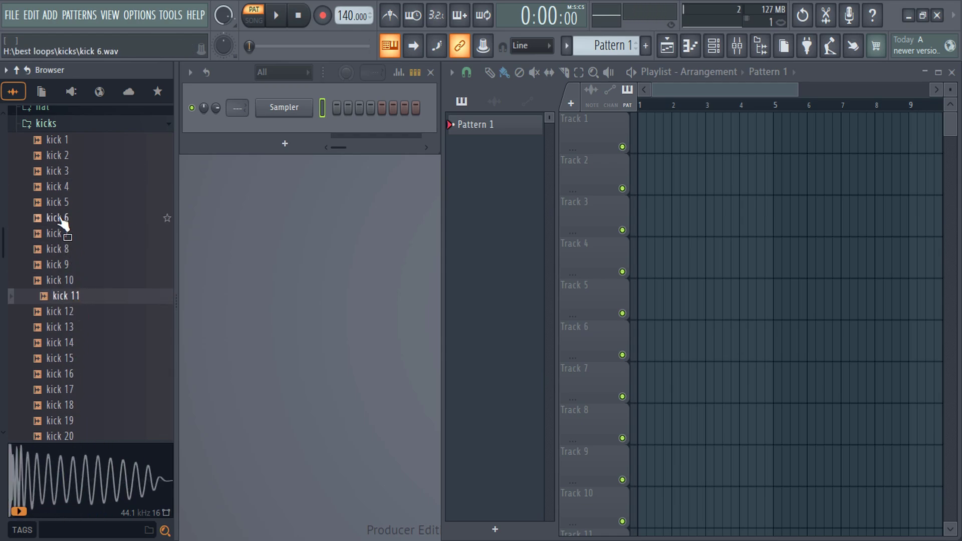
# - Place kick 6 in bar 1 and kick 9 in bar 3 of playlist Track 1, and audition kick 18 and kick 15
pyautogui.moveTo(64, 218); pyautogui.dragTo(649, 134)
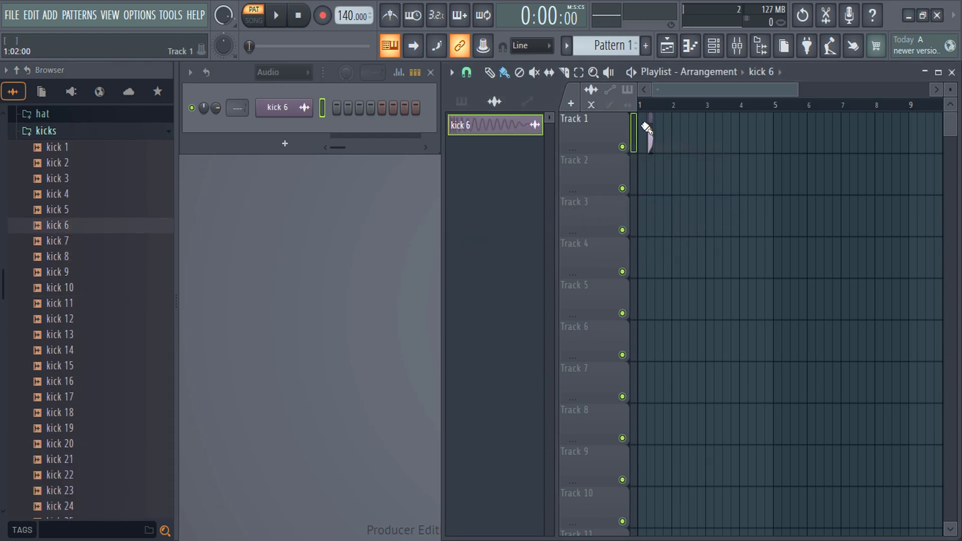
pyautogui.moveTo(55, 272); pyautogui.dragTo(726, 124)
pyautogui.click(67, 414)
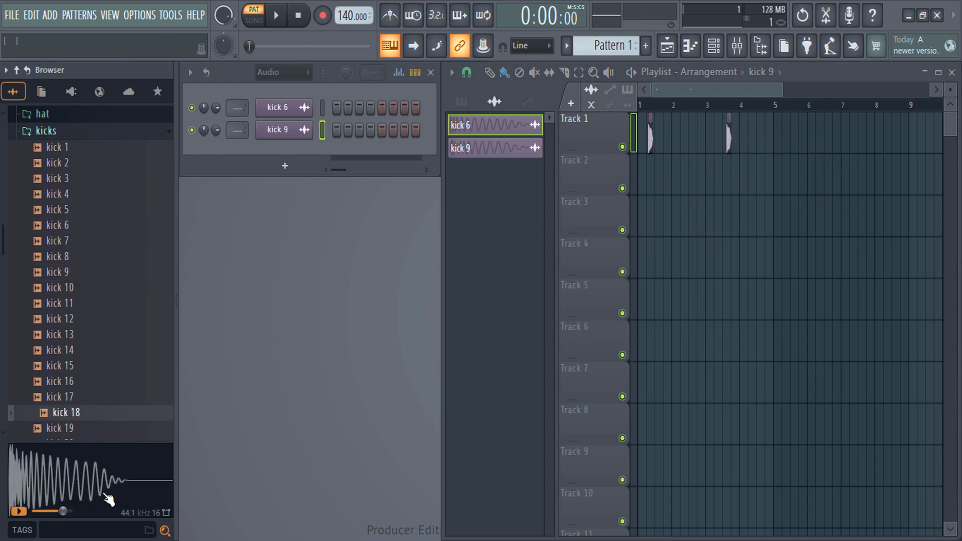
pyautogui.click(92, 366)
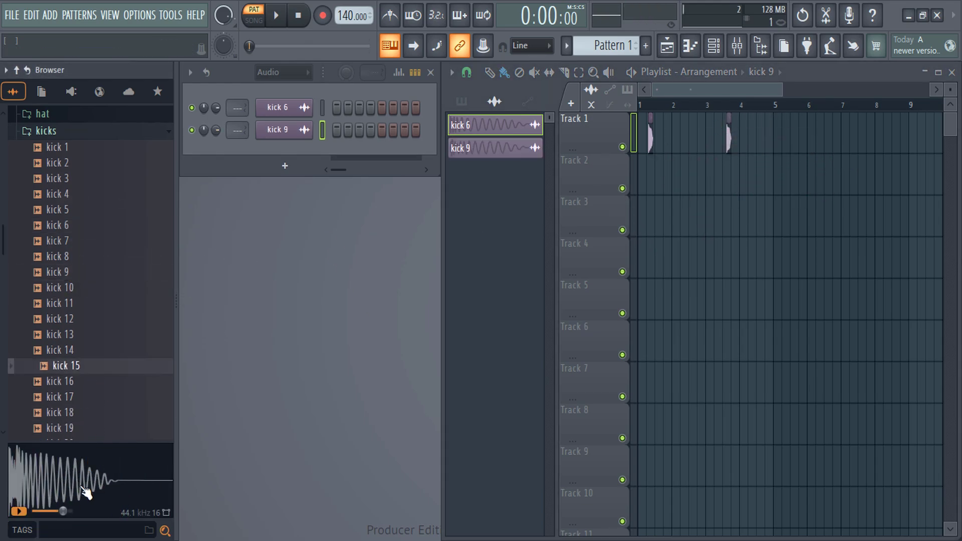